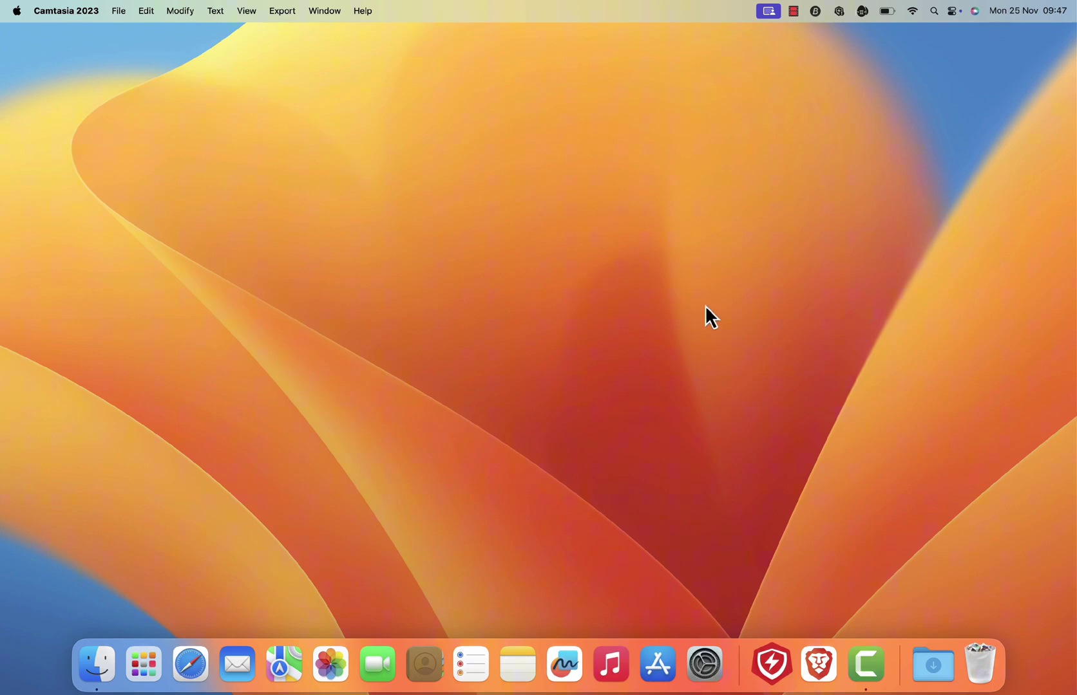
In Brave, search 'retroactive itunes' and reach the Retroactive GitHub repository page.
left_click(820, 667)
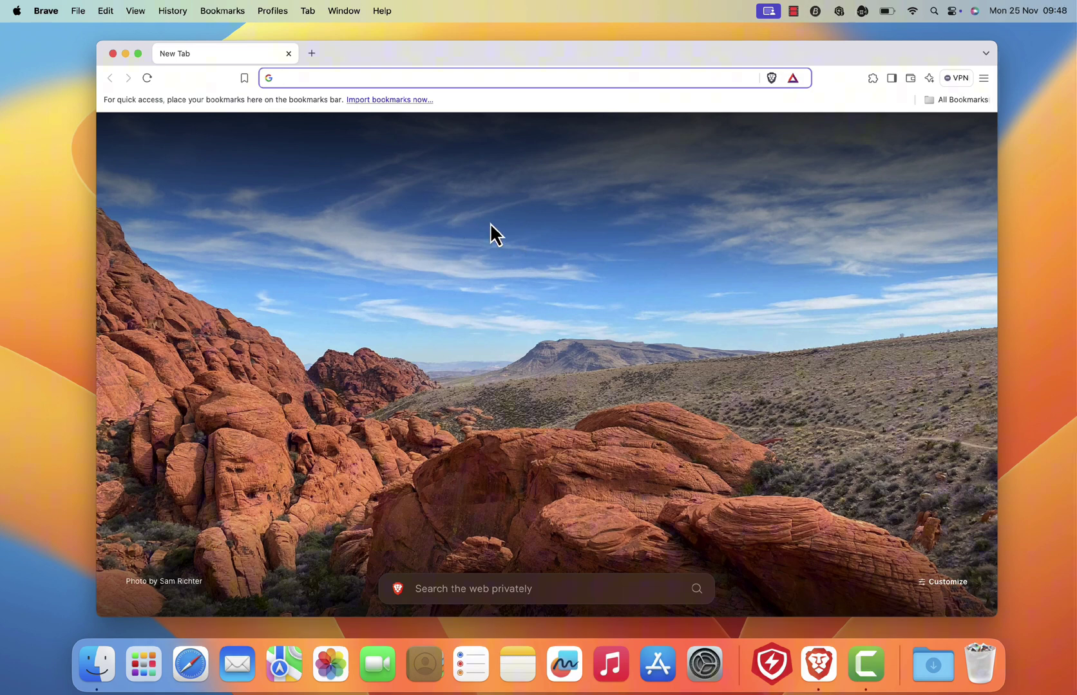
type("retroactive itunes")
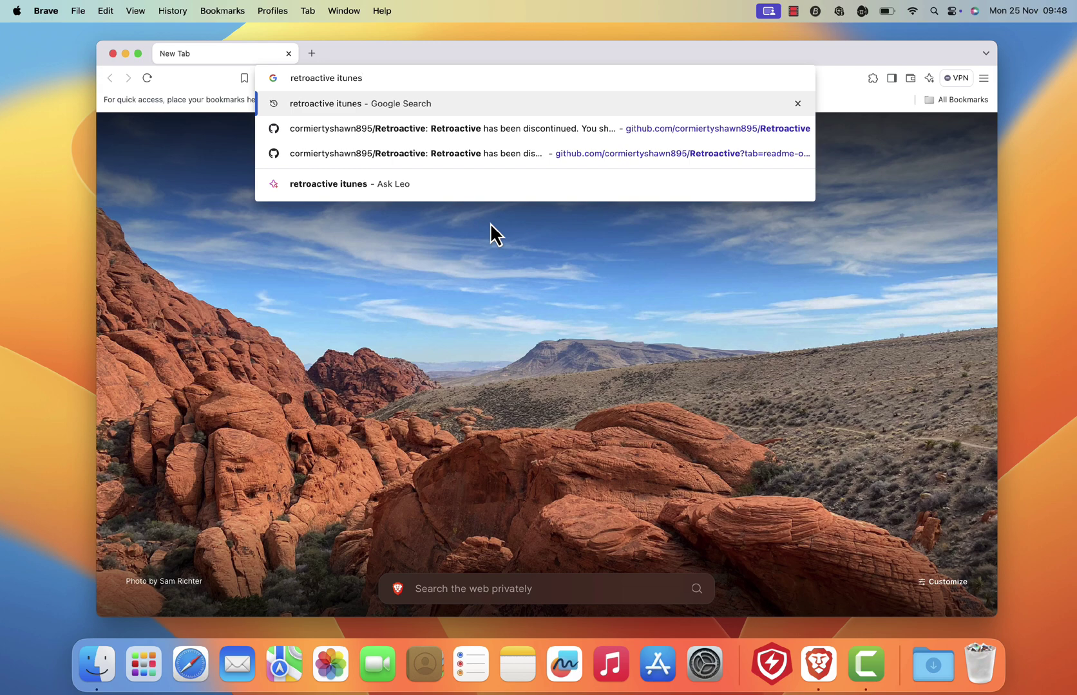
key("Return")
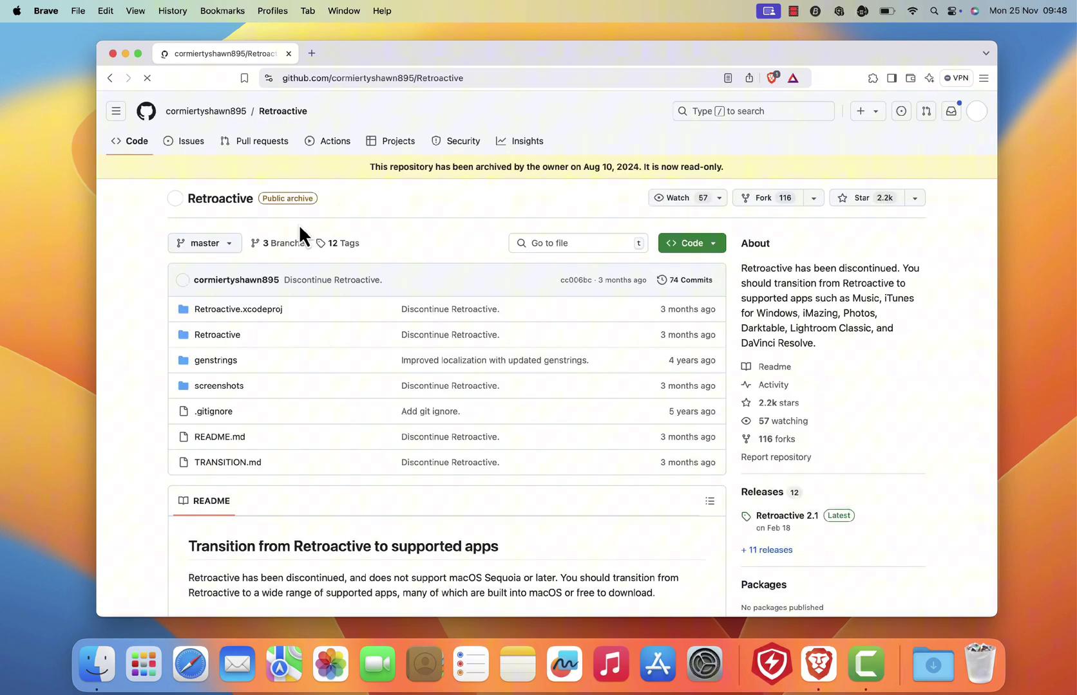
Download Retroactive.2.1.zip from the README link into Downloads and reveal it in Finder.
left_click(476, 78)
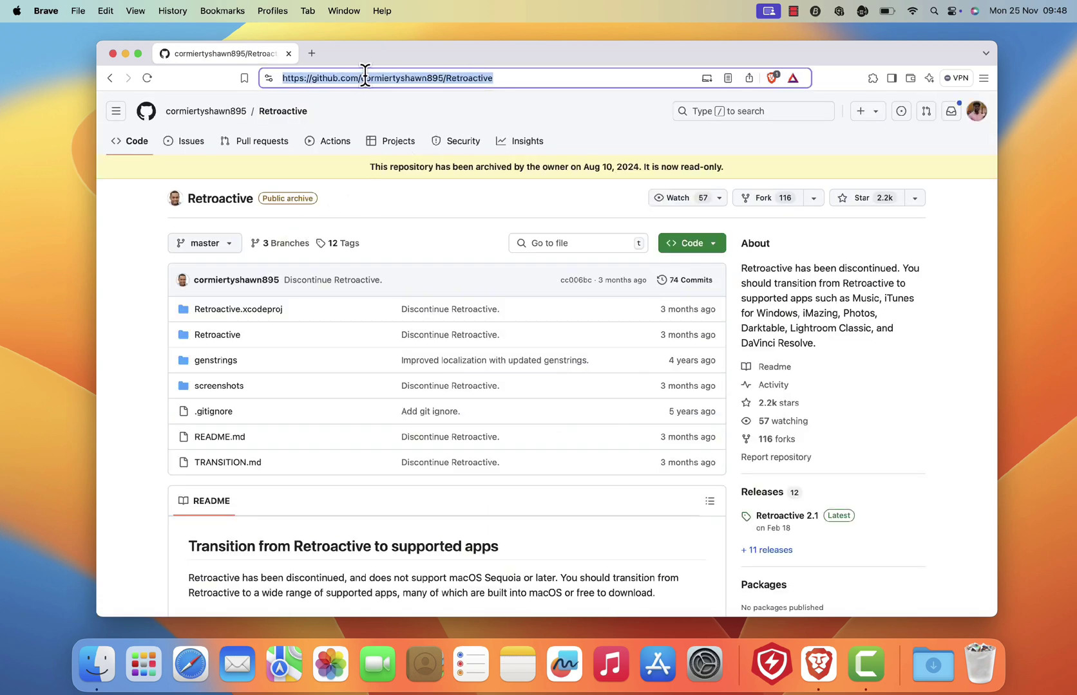
left_click(389, 221)
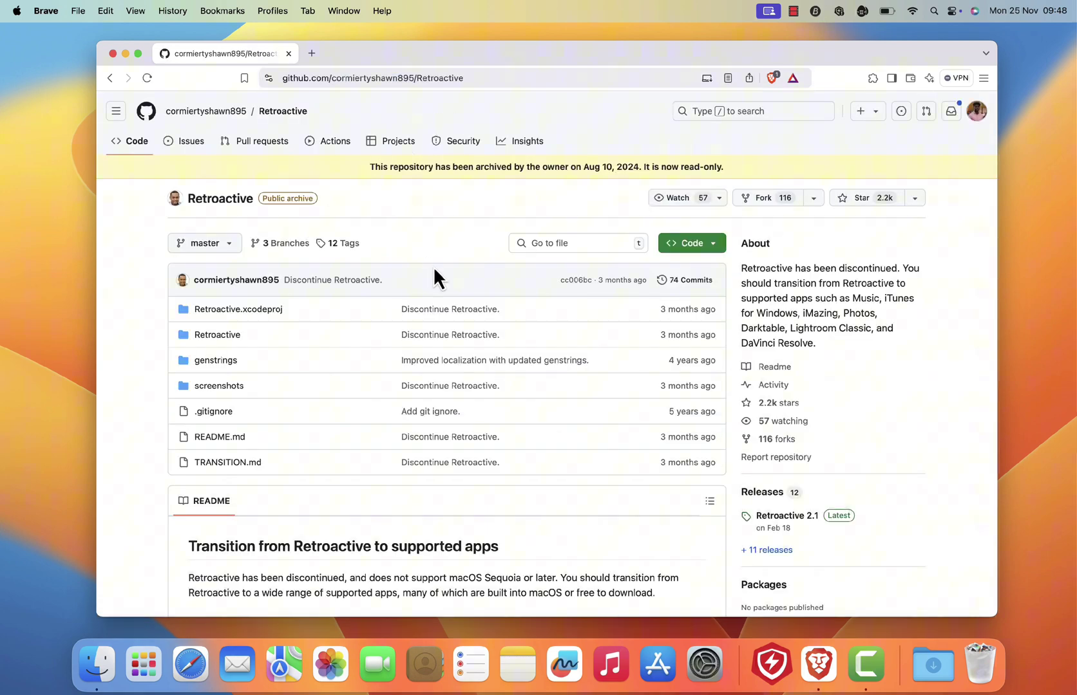
scroll(434, 270, "down", 1)
scroll(433, 269, "down", 15)
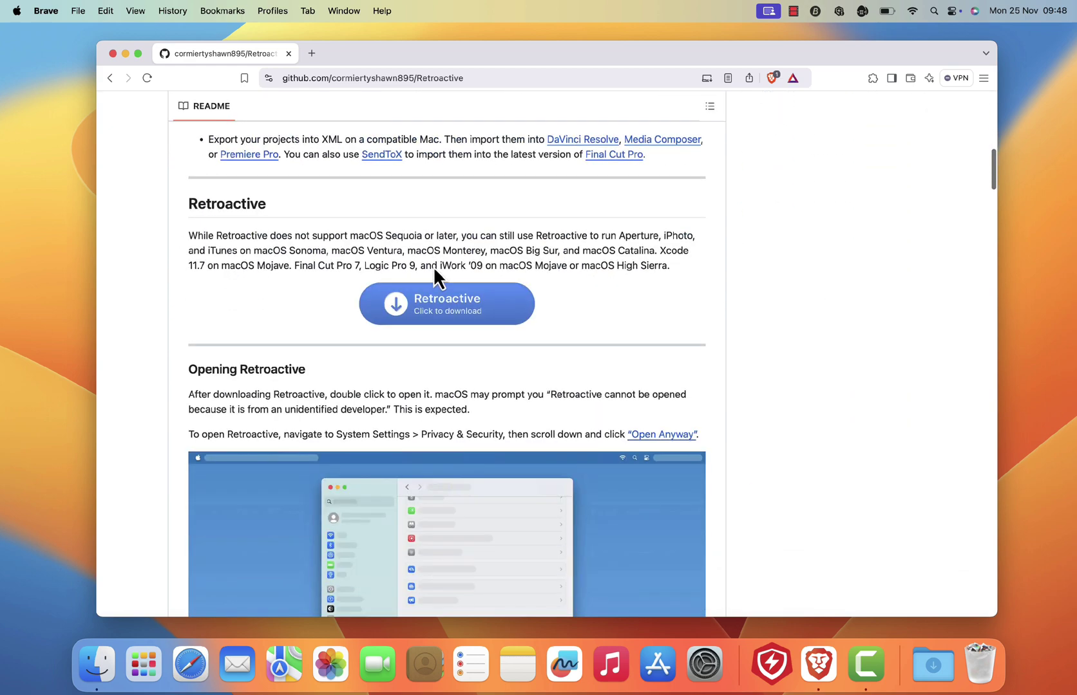
left_click(442, 318)
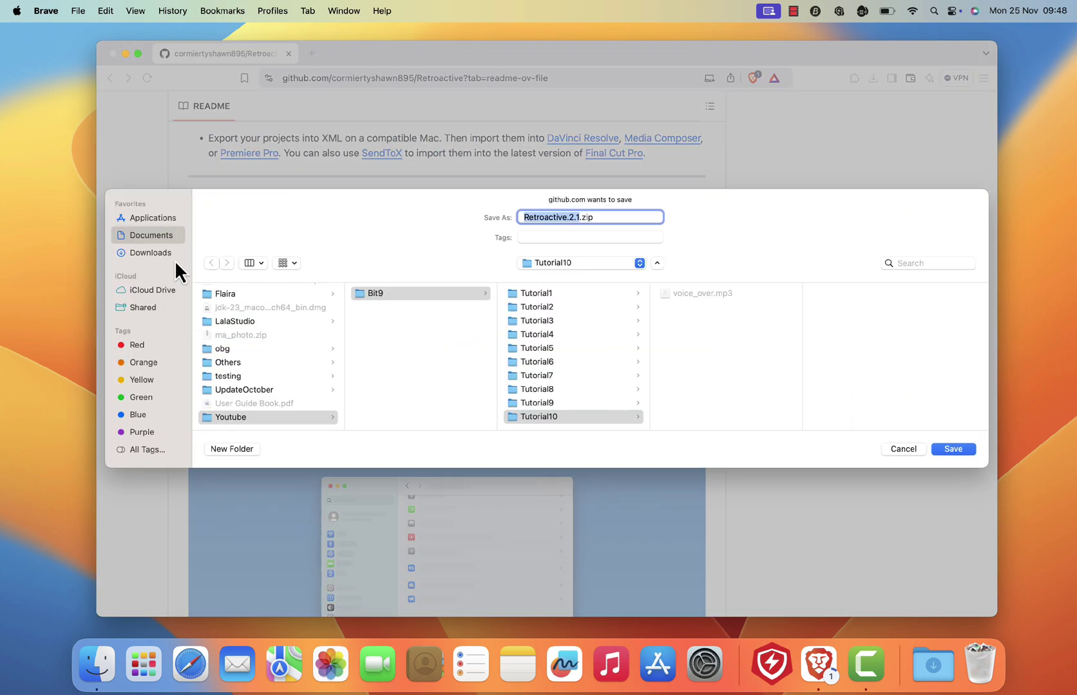
left_click(144, 252)
left_click(949, 451)
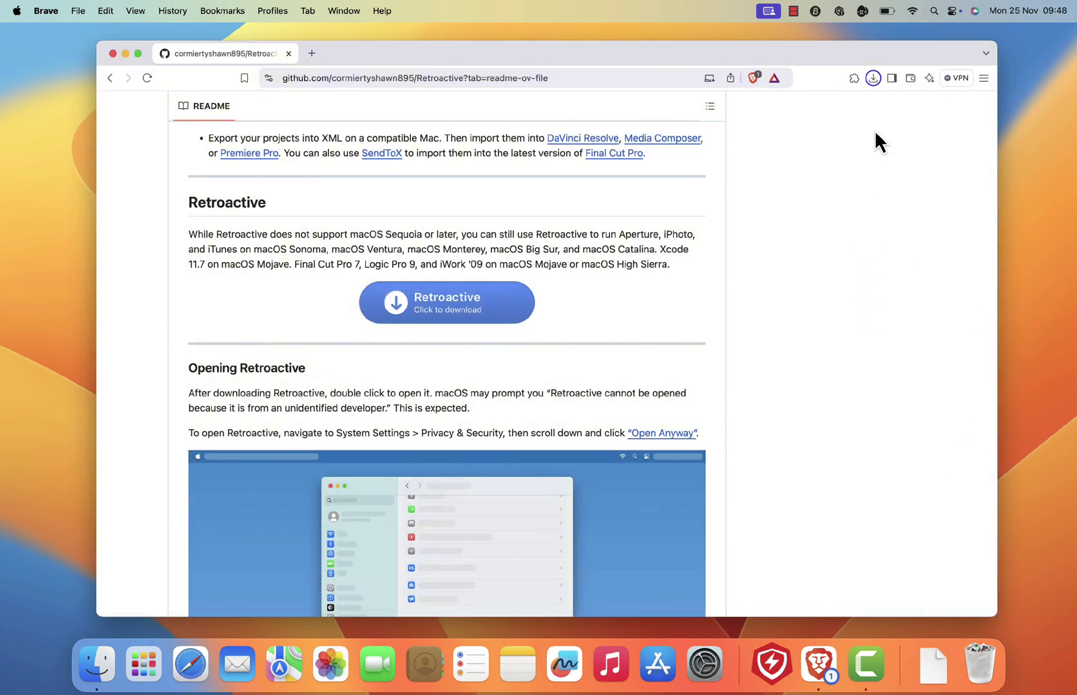
left_click(836, 106)
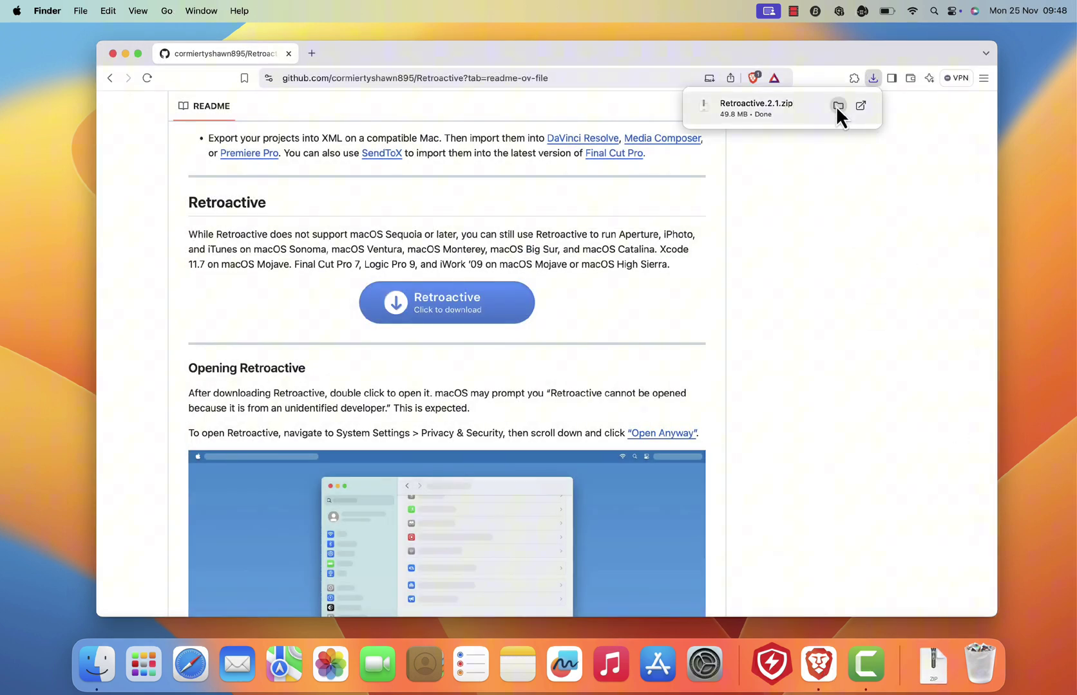
Close Brave and extract Retroactive.2.1.zip in Downloads.
left_click(288, 54)
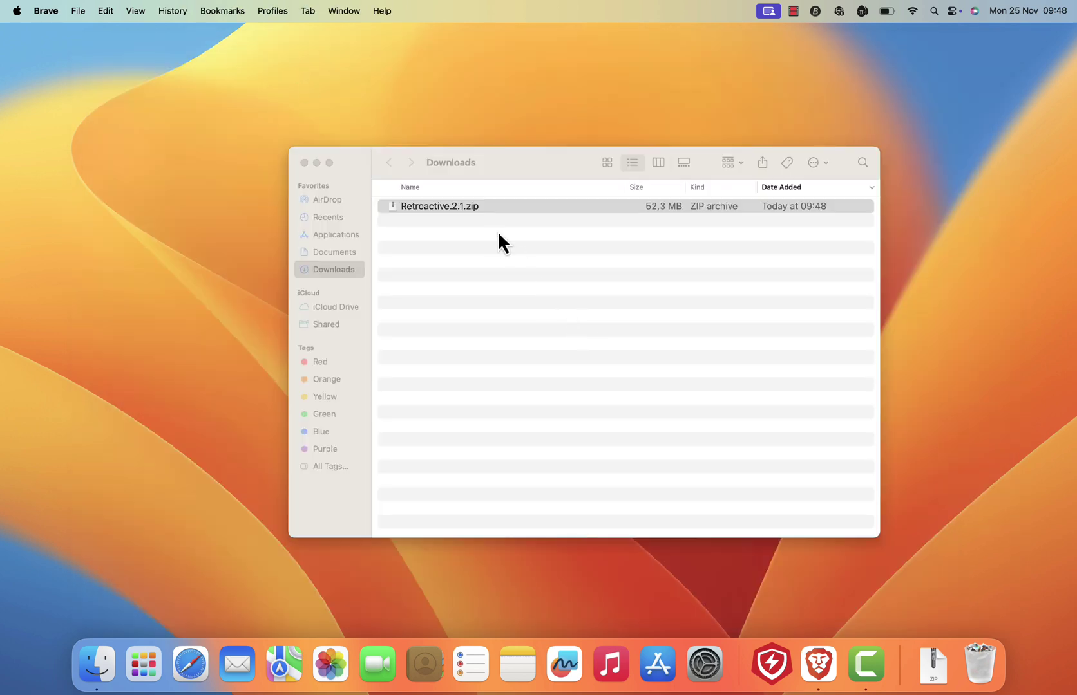
left_click(455, 220)
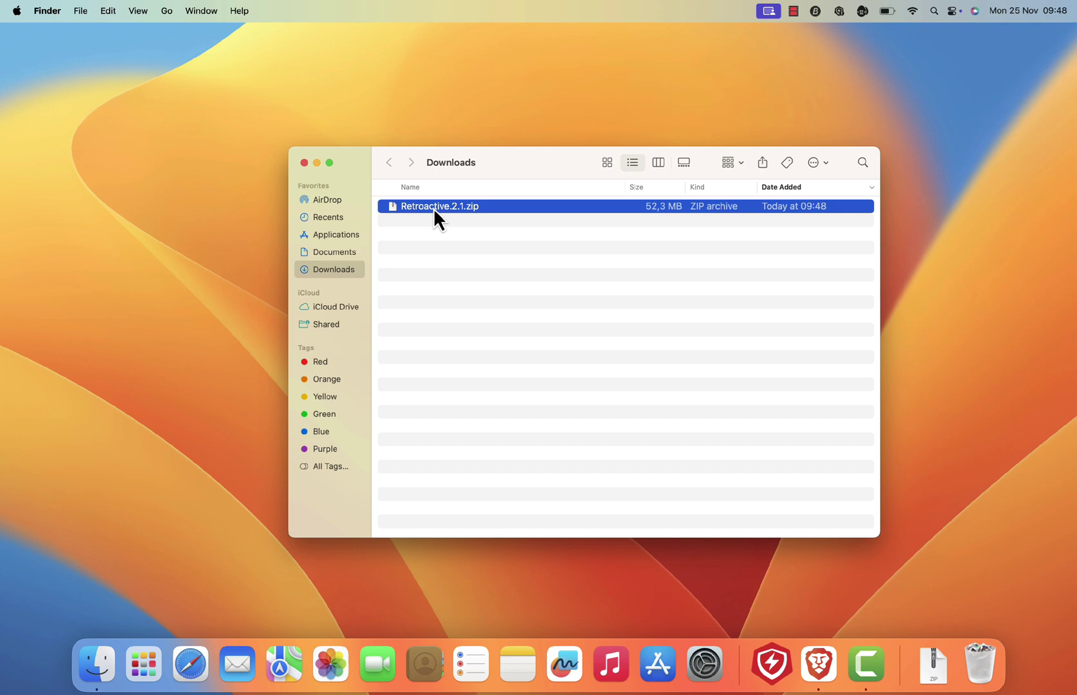
double_click(435, 207)
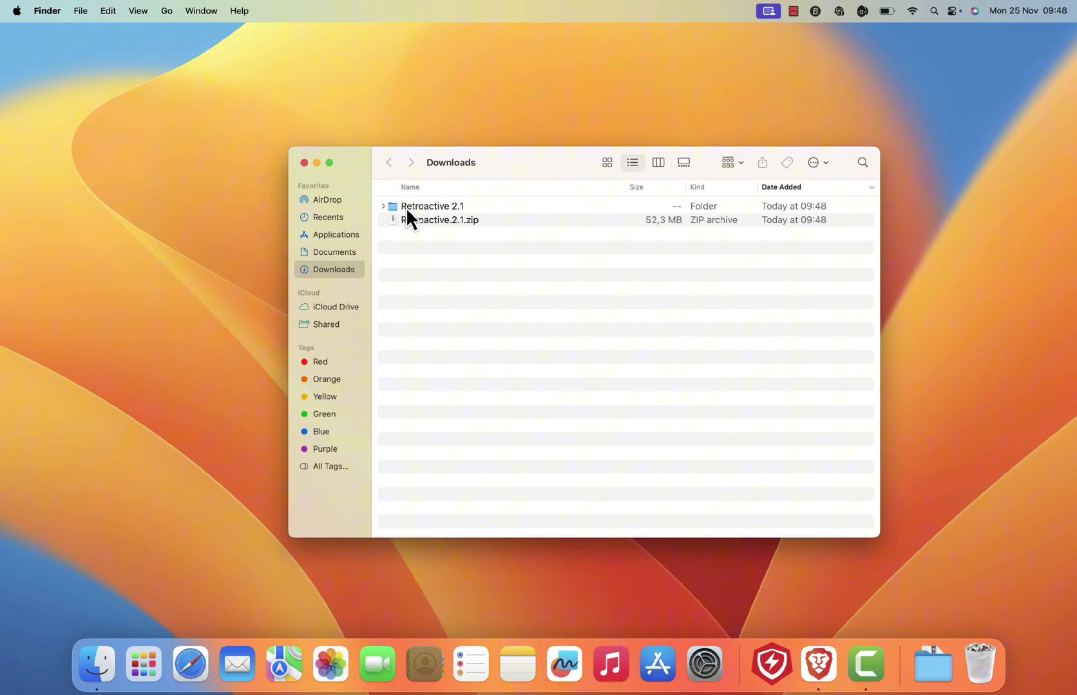
Open the Retroactive 2.1 folder containing Help and the Retroactive app.
left_click(449, 207)
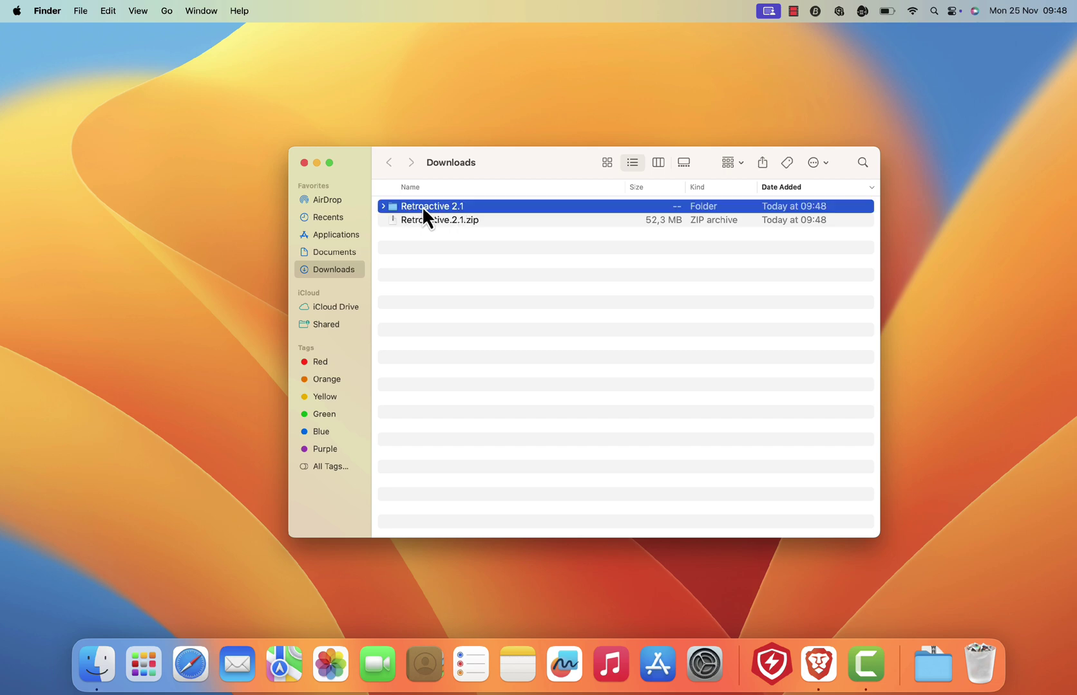
double_click(423, 209)
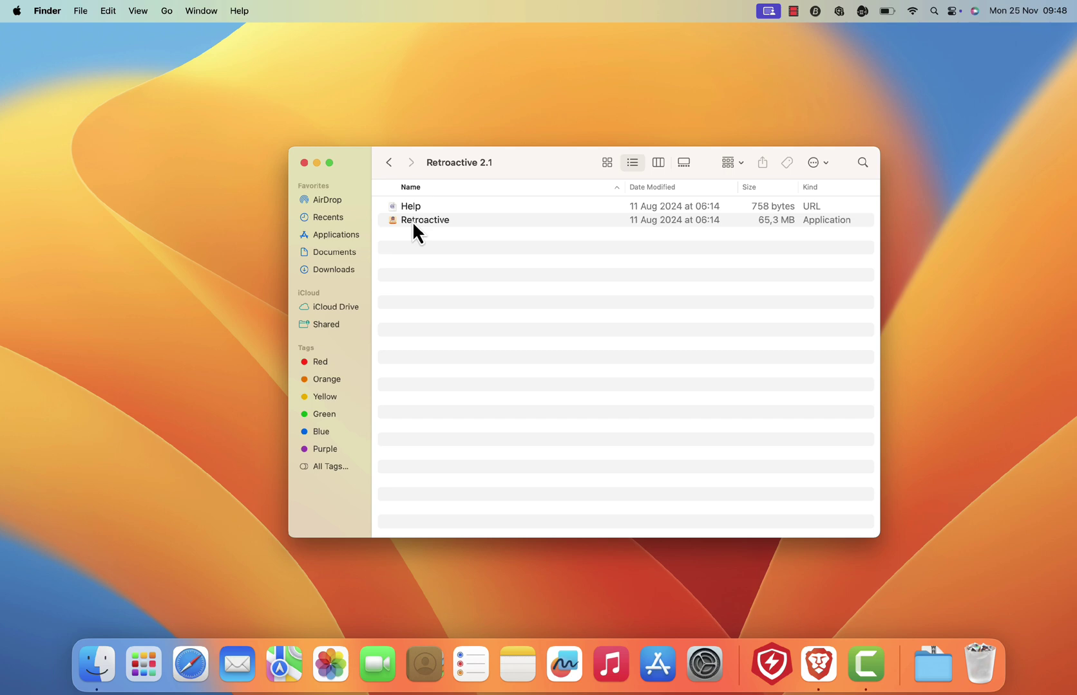
left_click(412, 222)
left_click(414, 208)
left_click(431, 264)
double_click(428, 221)
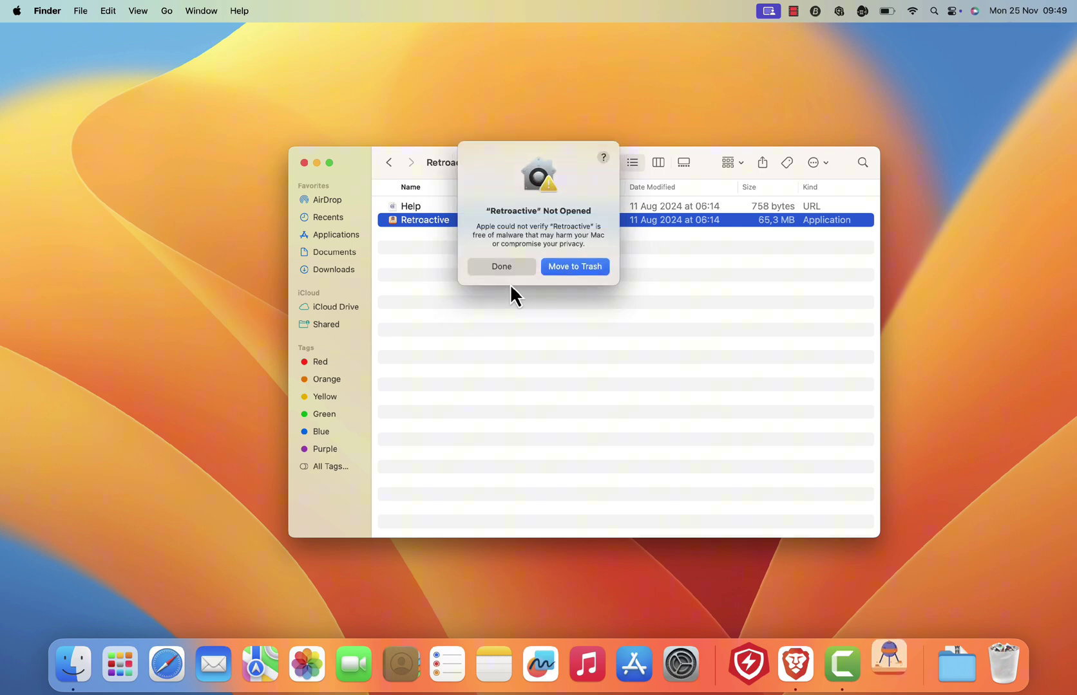
left_click_drag(516, 205, 559, 251)
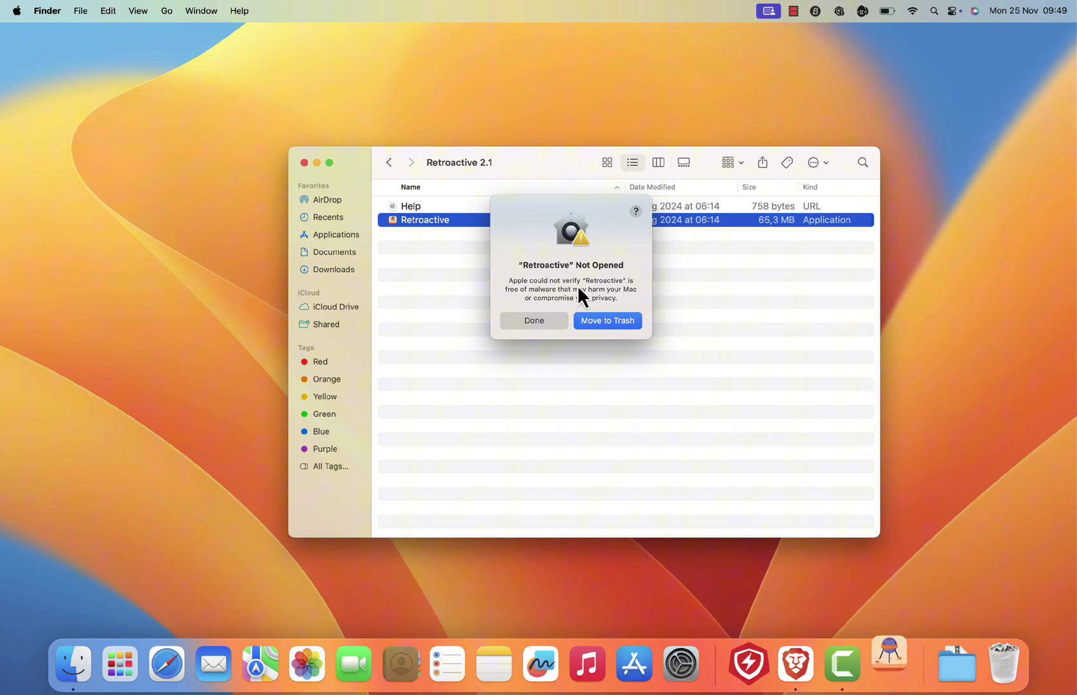
left_click(545, 324)
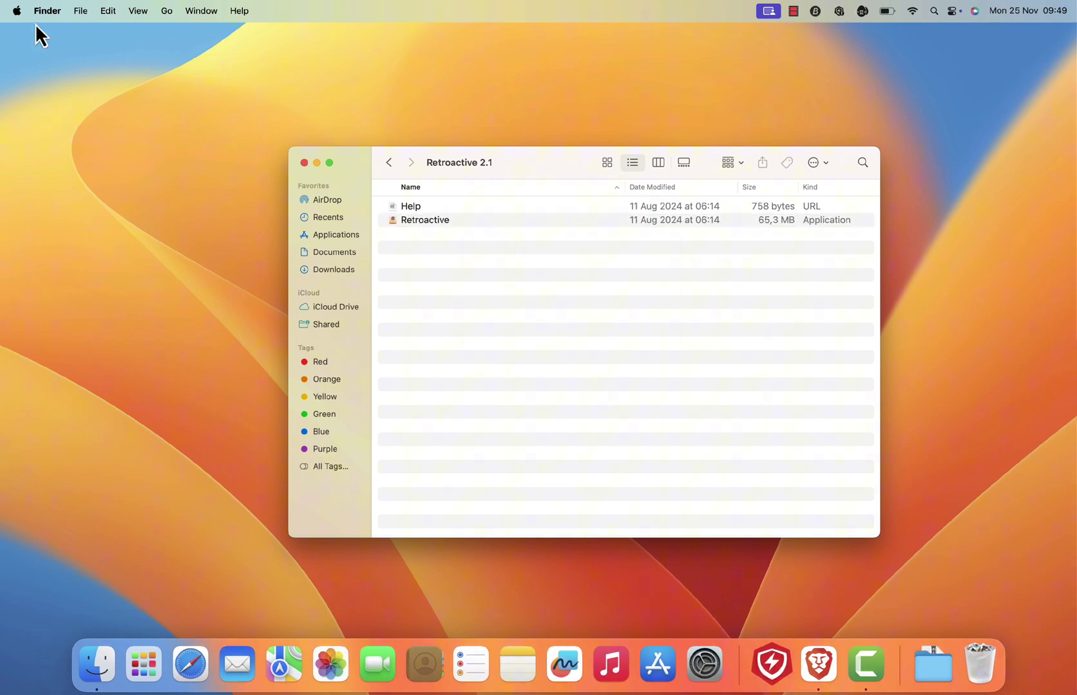
Open the Privacy & Security pane in System Settings.
left_click(16, 10)
left_click(25, 56)
scroll(347, 353, "down", 5)
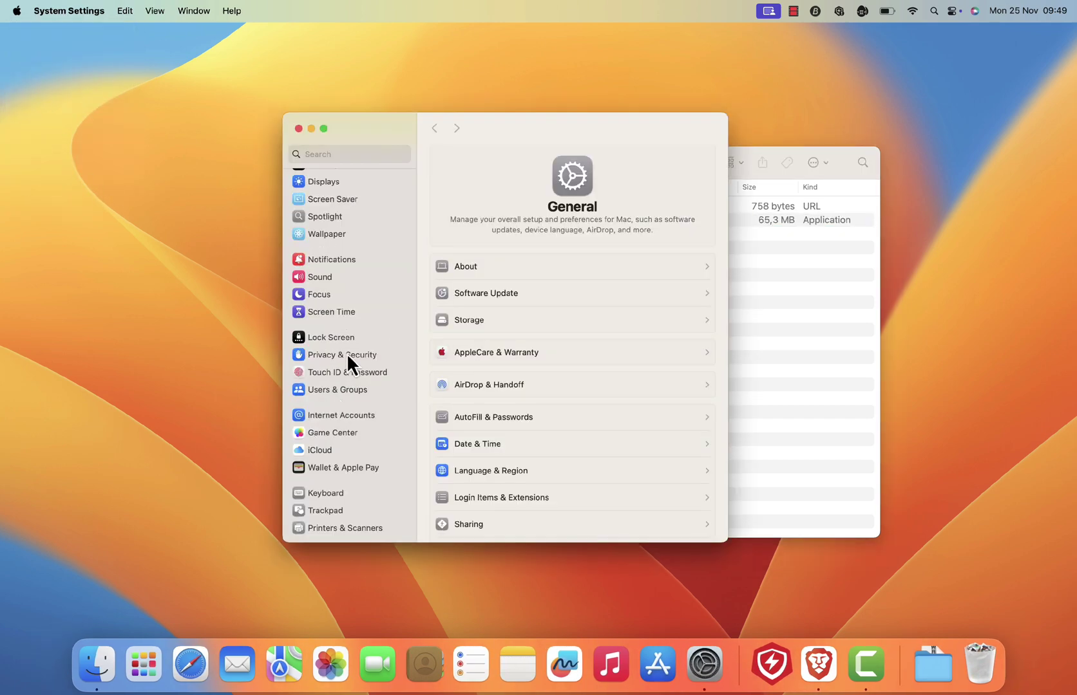
left_click(347, 354)
scroll(584, 407, "down", 15)
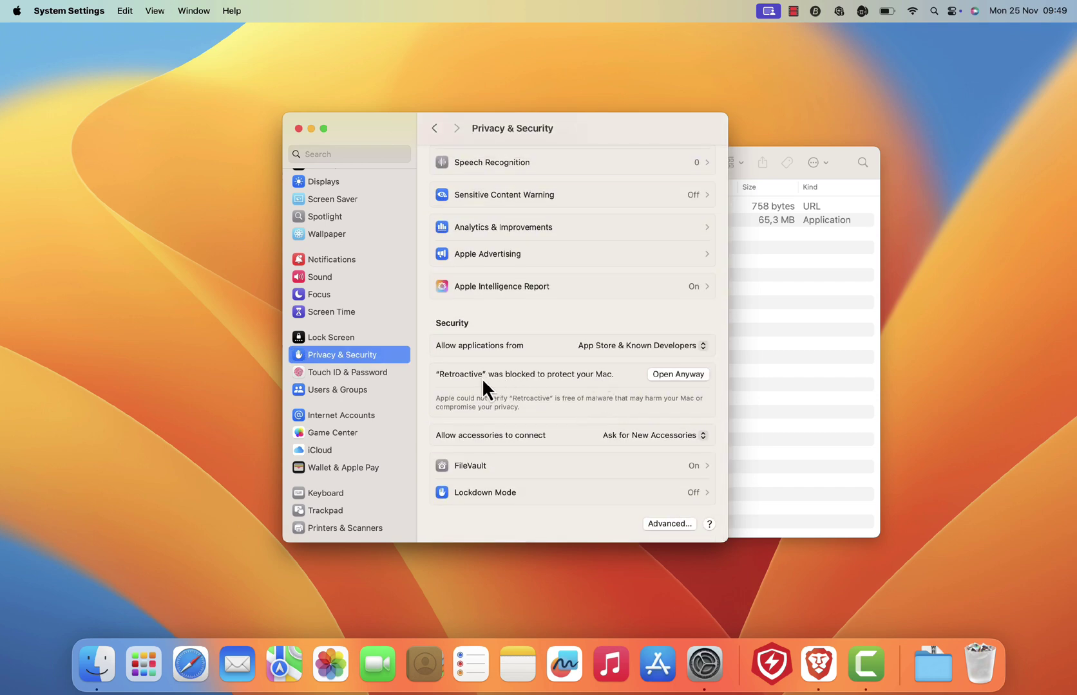
Allow Retroactive with Open Anyway and approve it with the administrator password.
left_click(675, 374)
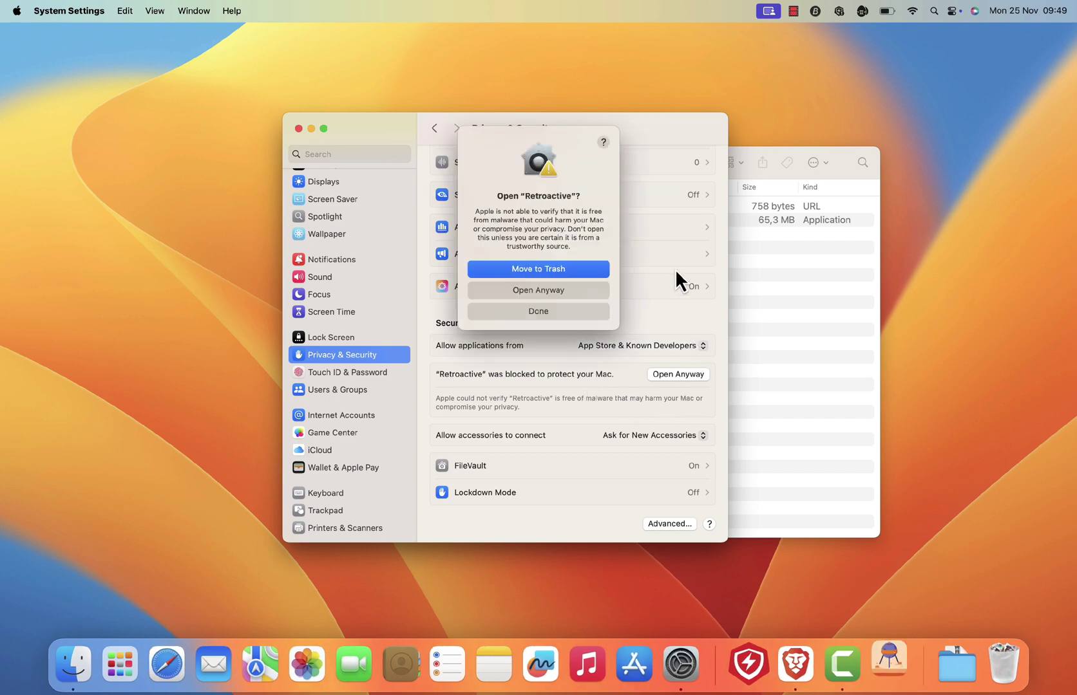
left_click(311, 128)
left_click(555, 291)
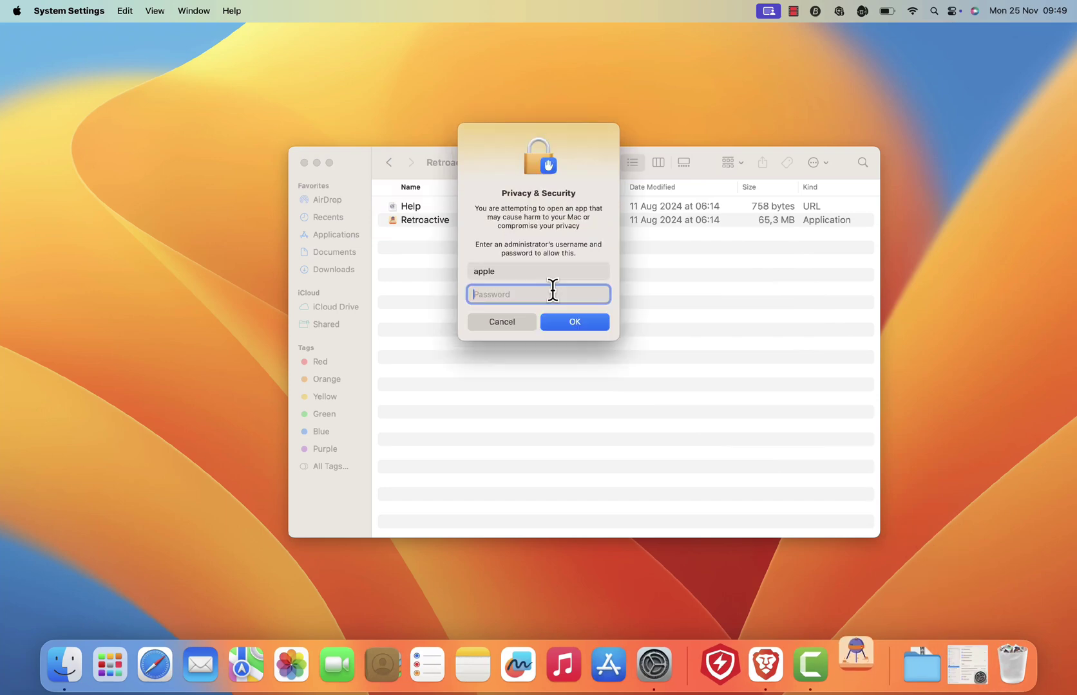
key("Return")
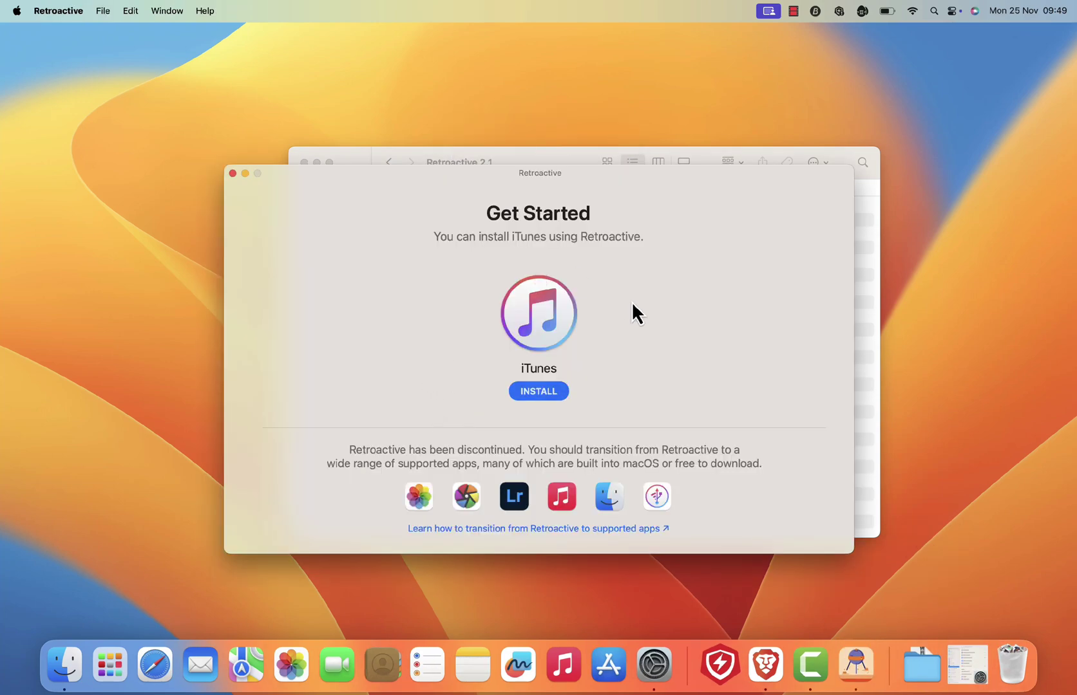
Choose the Ringtones and iTunes U version (iTunes 12.6.5) to install and continue.
left_click_drag(631, 301, 664, 282)
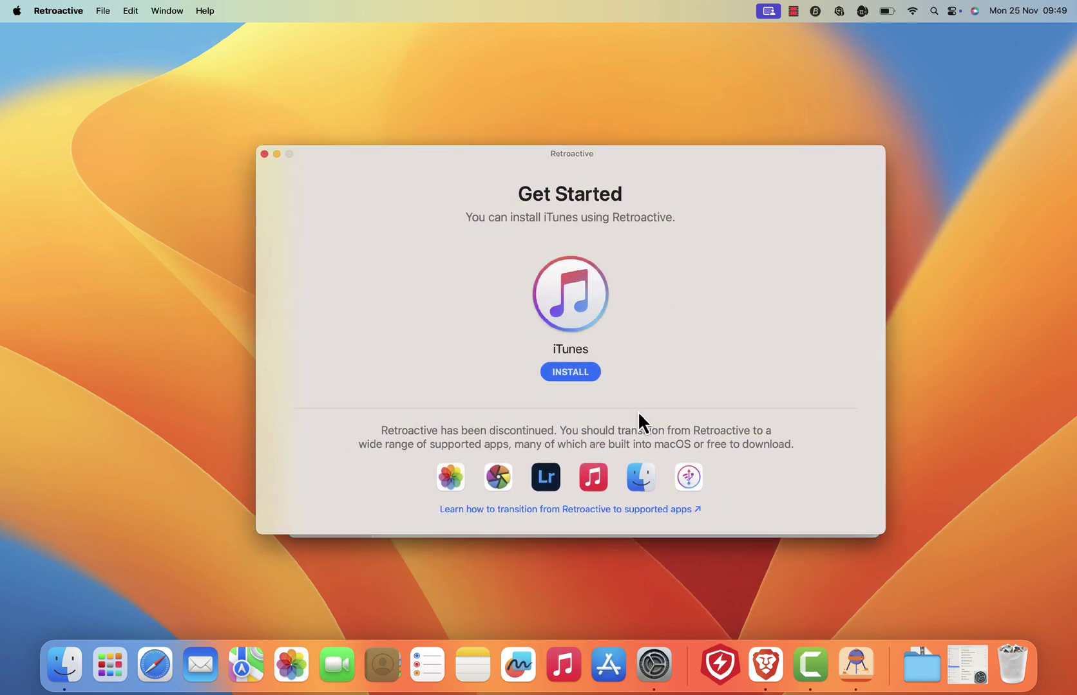
left_click(575, 373)
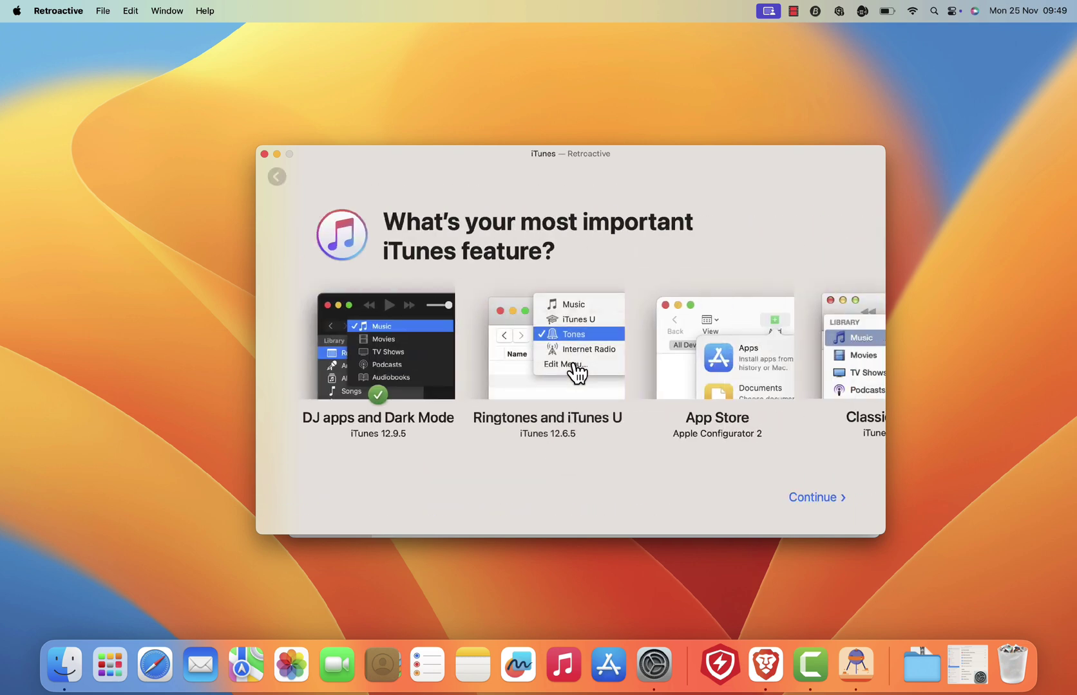
left_click(576, 374)
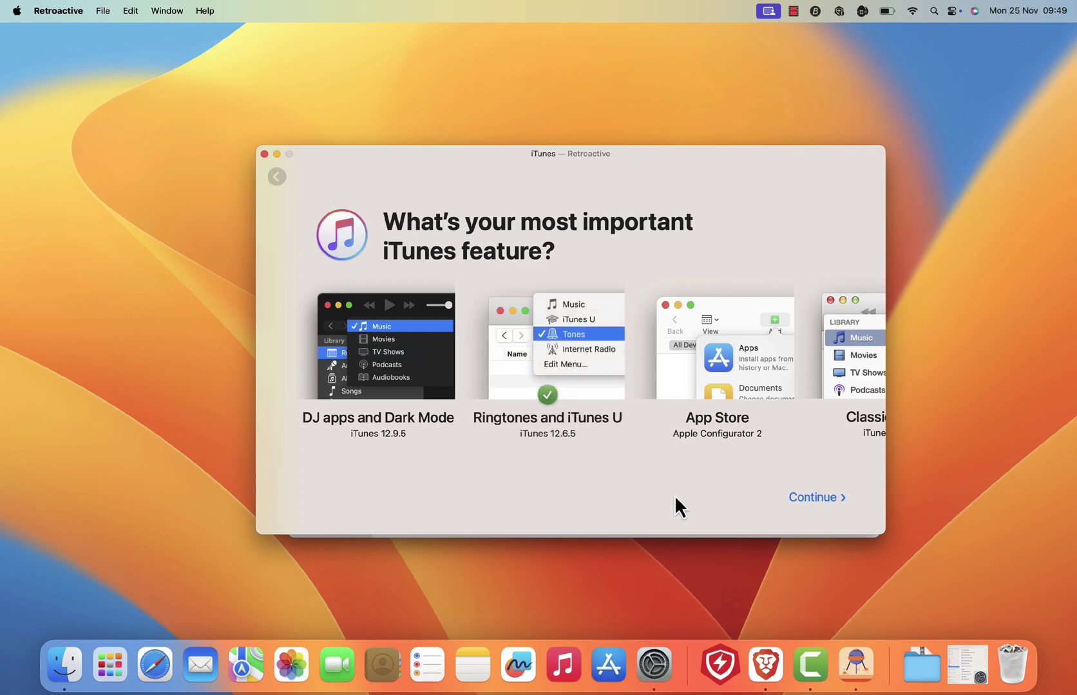
left_click(815, 497)
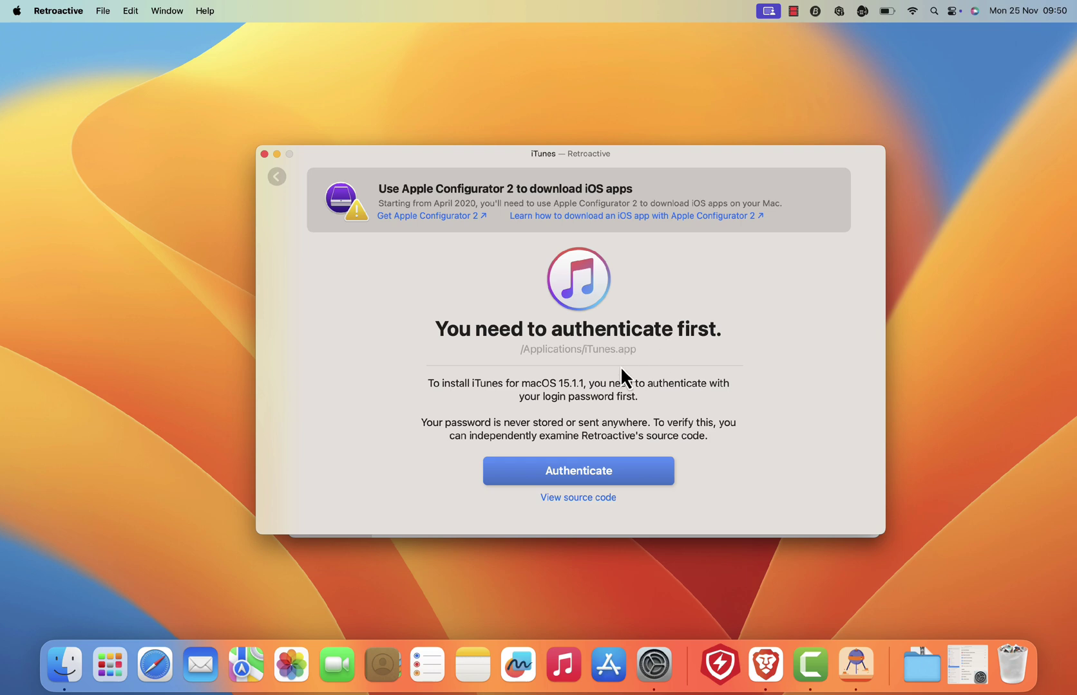
Authenticate with the login password so Retroactive installs iTunes 12.6.5.
left_click(599, 473)
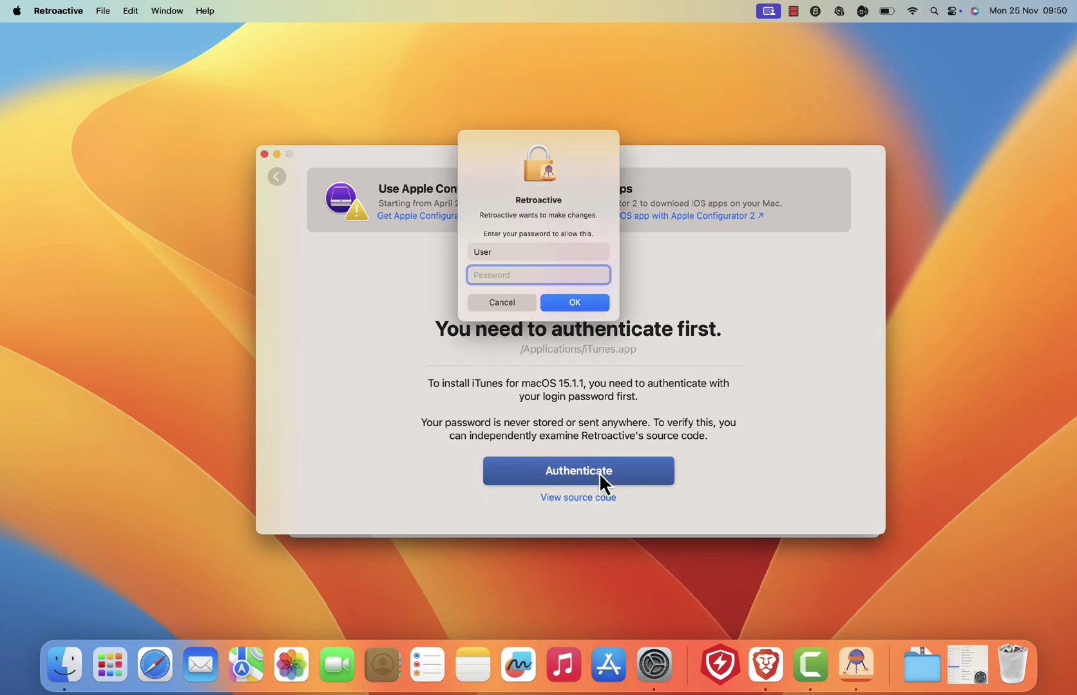
type("••••")
key("Return")
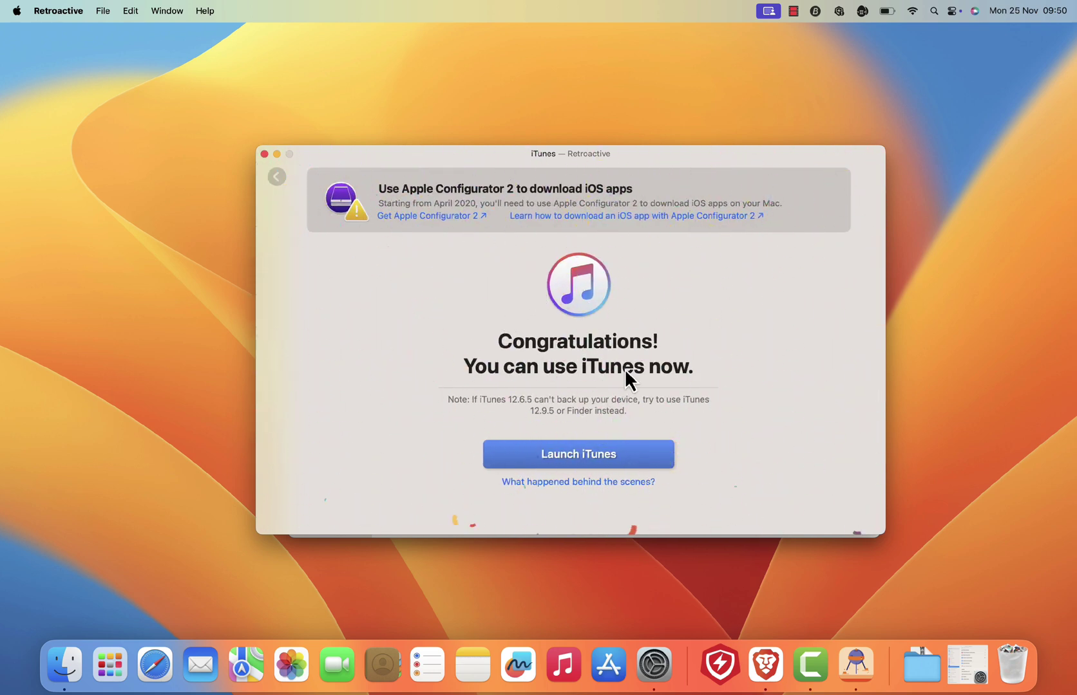
Launch the newly installed iTunes, then close it and quit Retroactive.
left_click(578, 456)
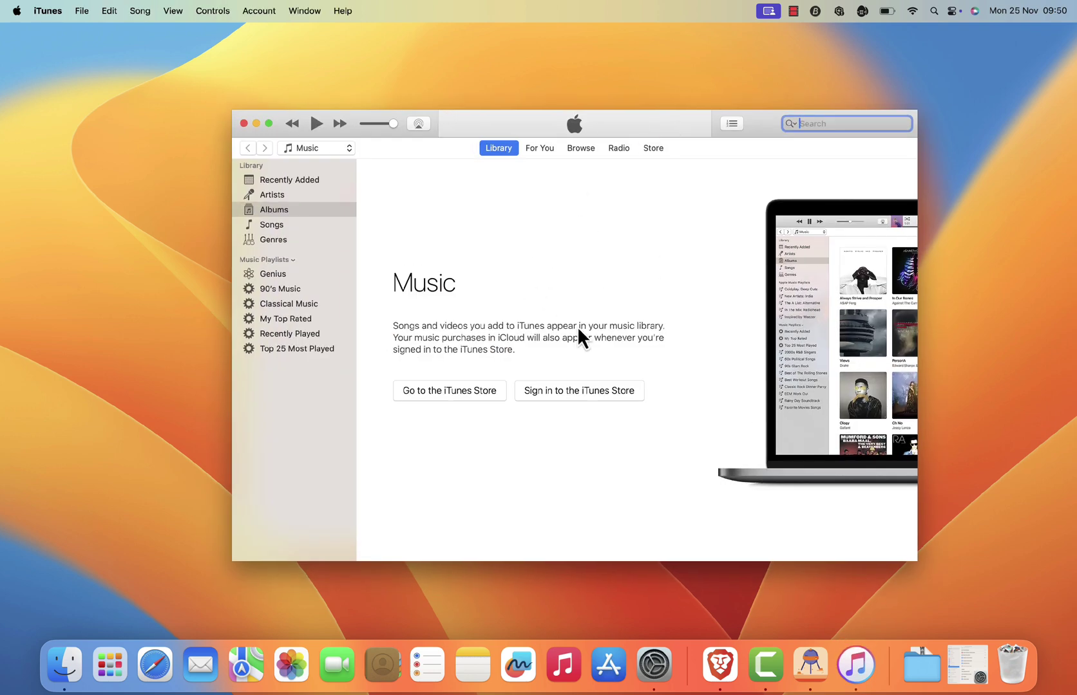
left_click(244, 124)
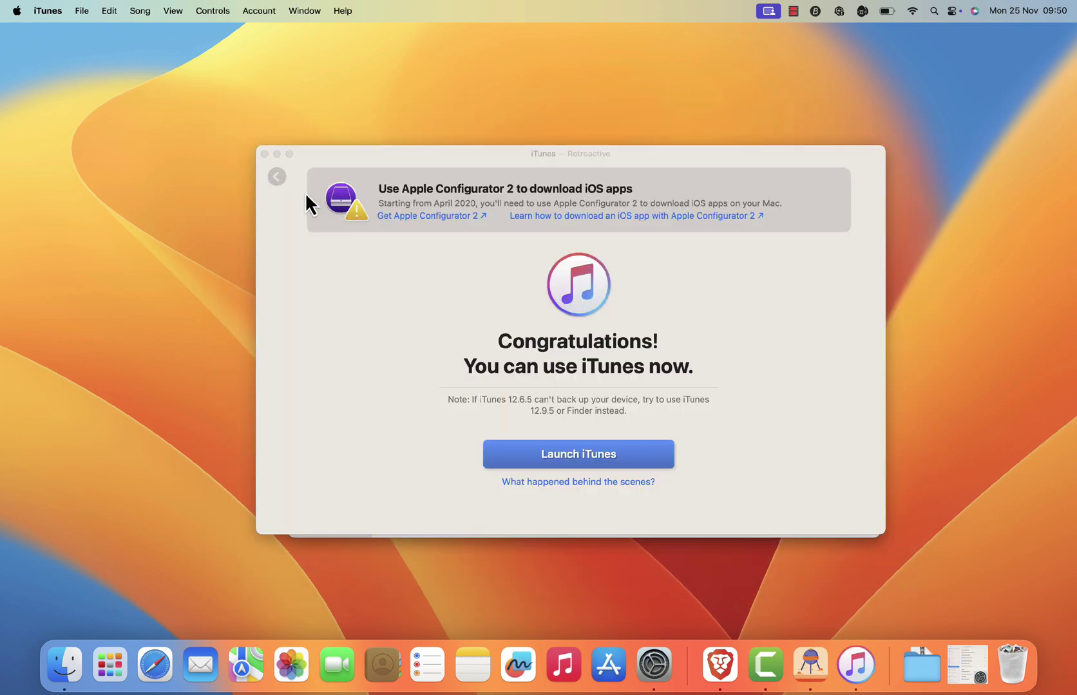
left_click(264, 154)
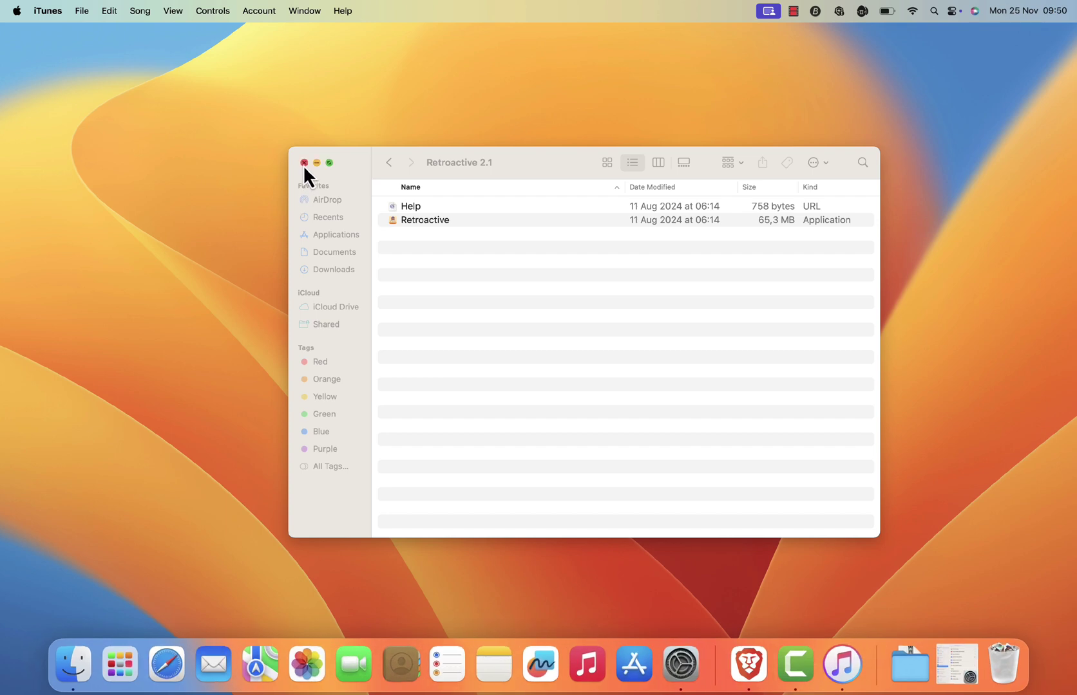
Launch iTunes from Finder's Applications folder to open its Music library.
left_click(326, 238)
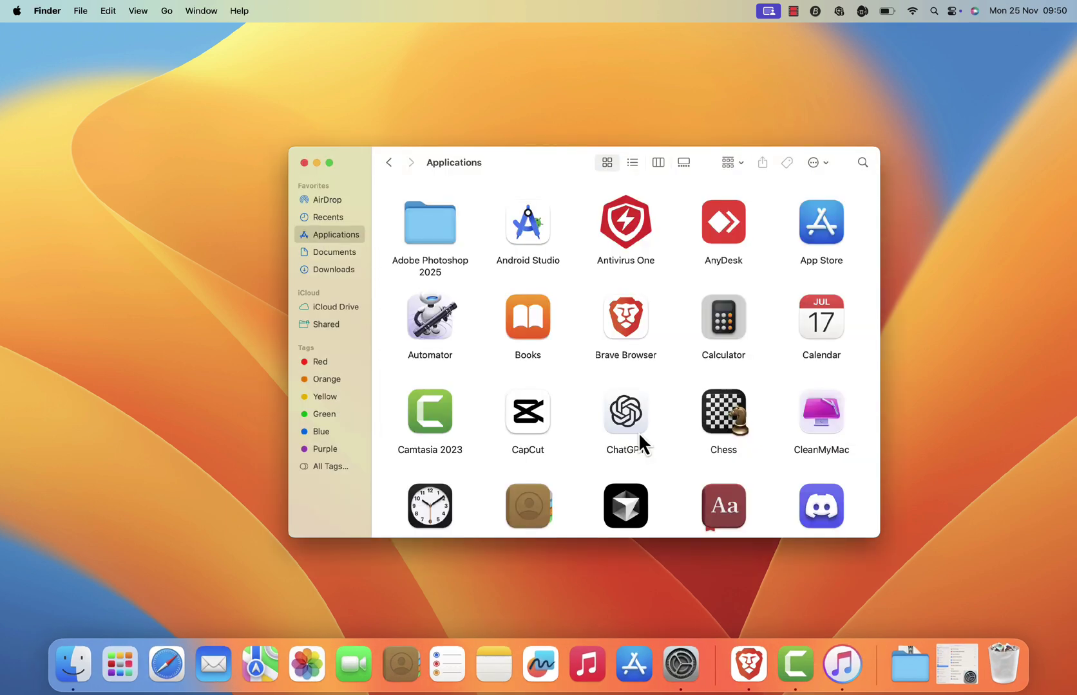
scroll(639, 437, "down", 5)
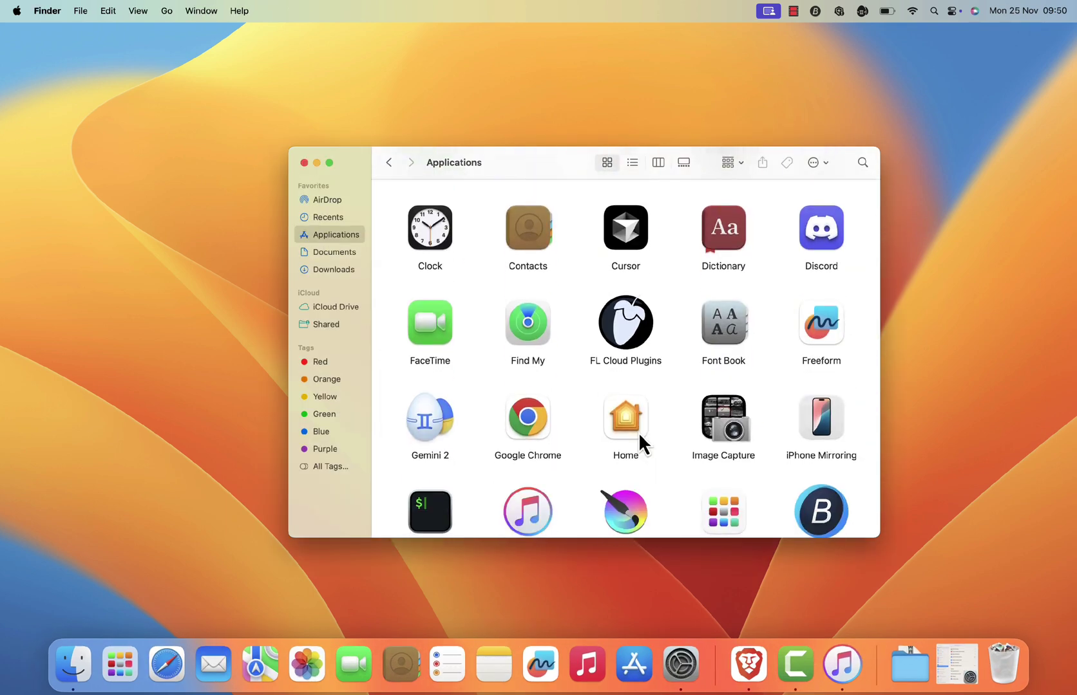
scroll(638, 432, "down", 3)
left_click(531, 300)
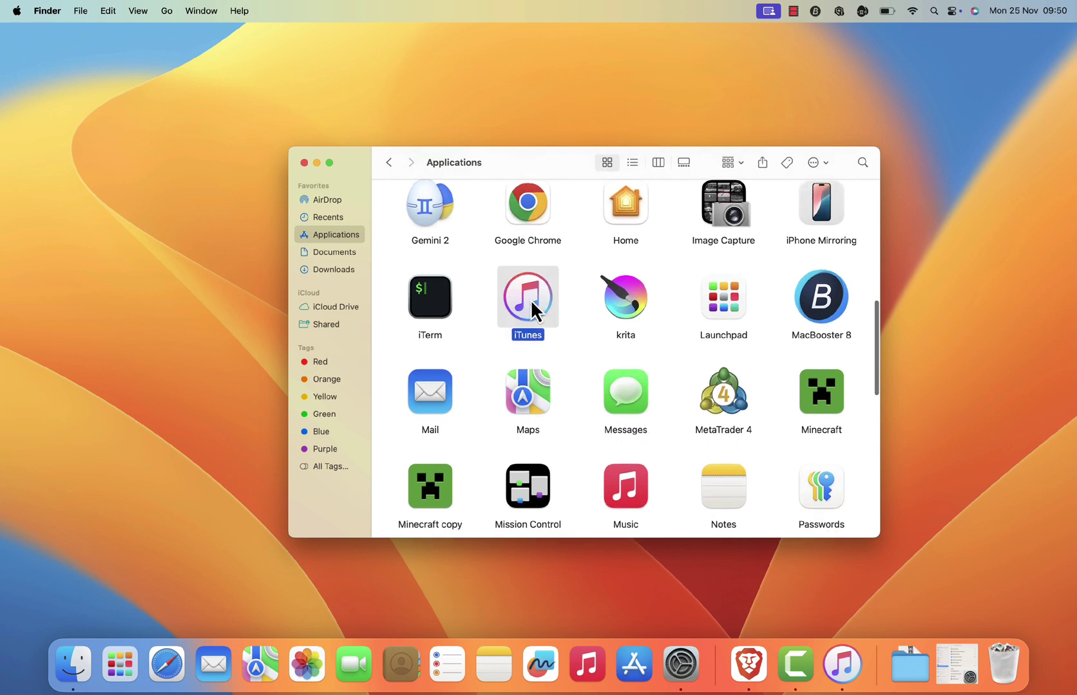
double_click(531, 299)
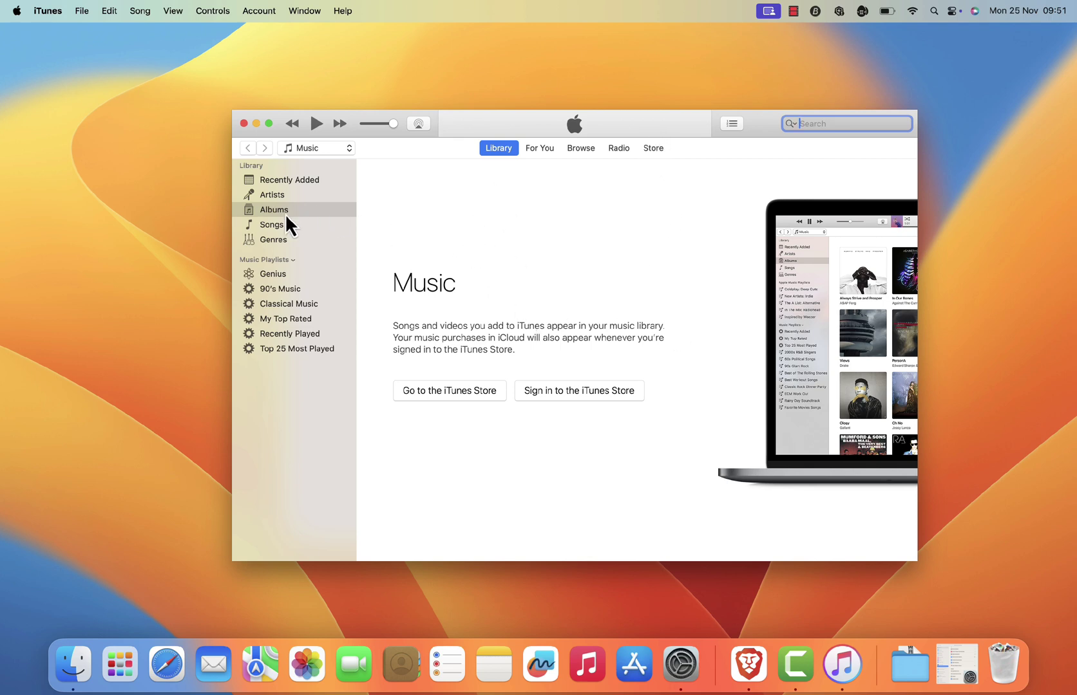
Browse the Songs, Genres, Genius, 90's Music, My Top Rated and Recently Added sidebar views.
left_click(270, 225)
left_click(282, 239)
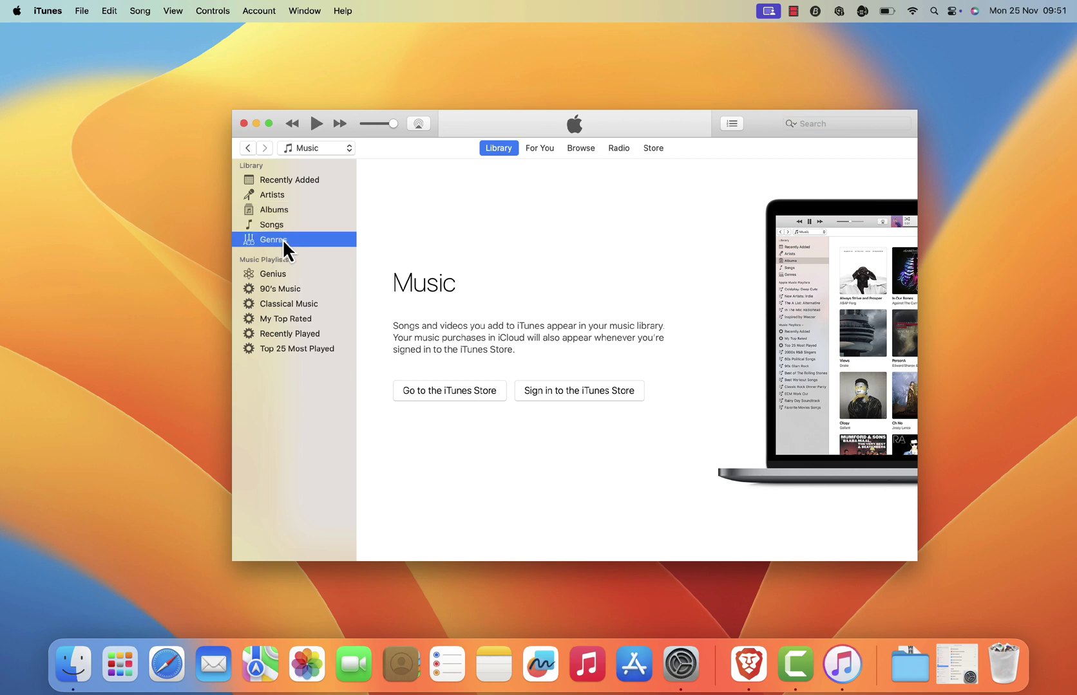
left_click(278, 276)
left_click(278, 287)
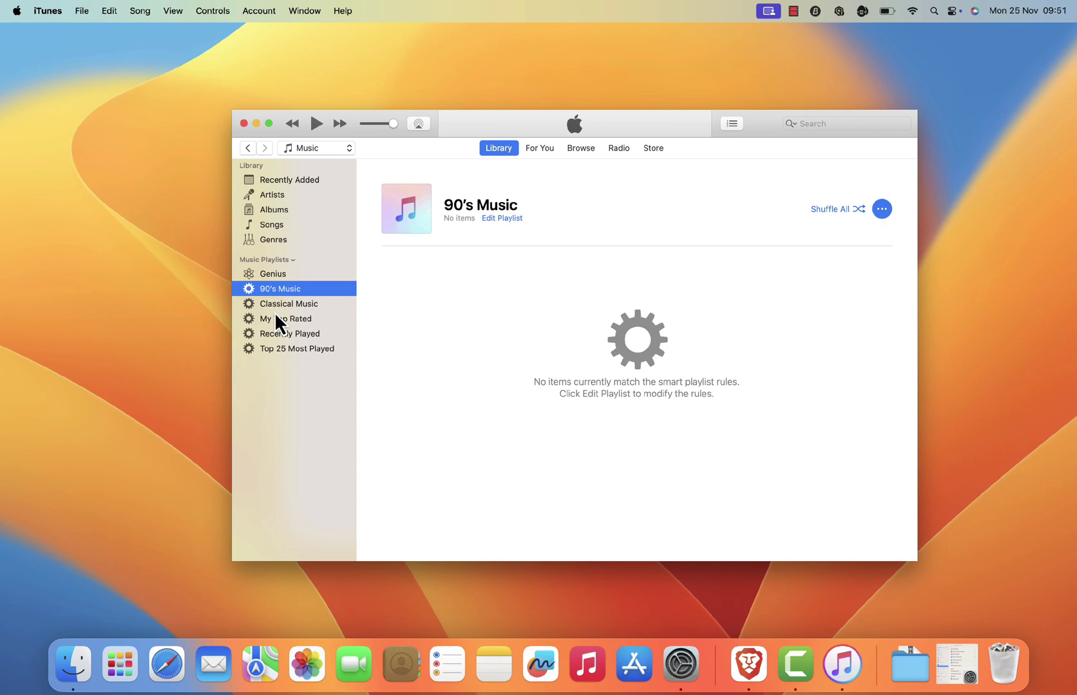
left_click(276, 318)
left_click(270, 181)
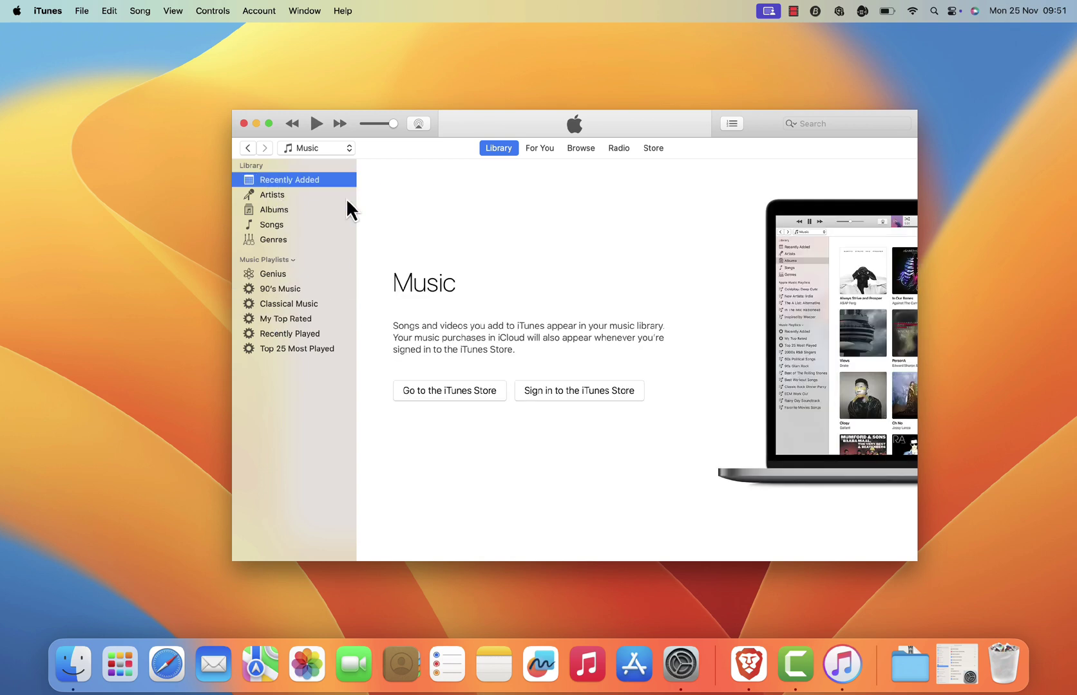
Cycle through the For You, Browse, Radio and Store tabs, ending on Store.
left_click(539, 153)
left_click(588, 150)
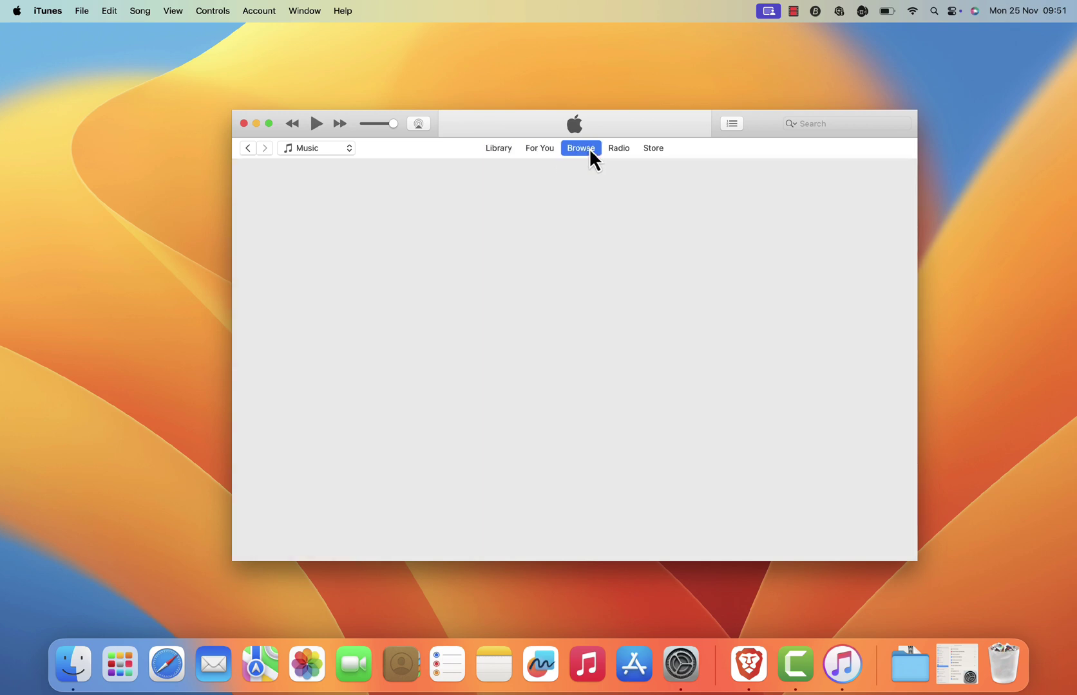
left_click(620, 151)
left_click(653, 150)
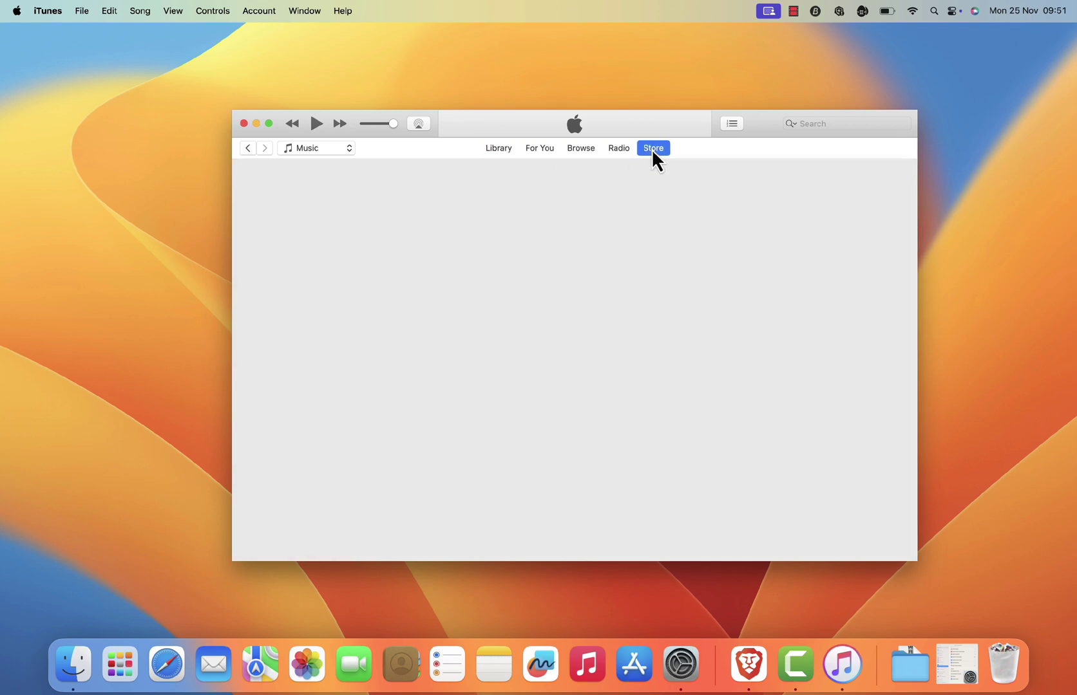